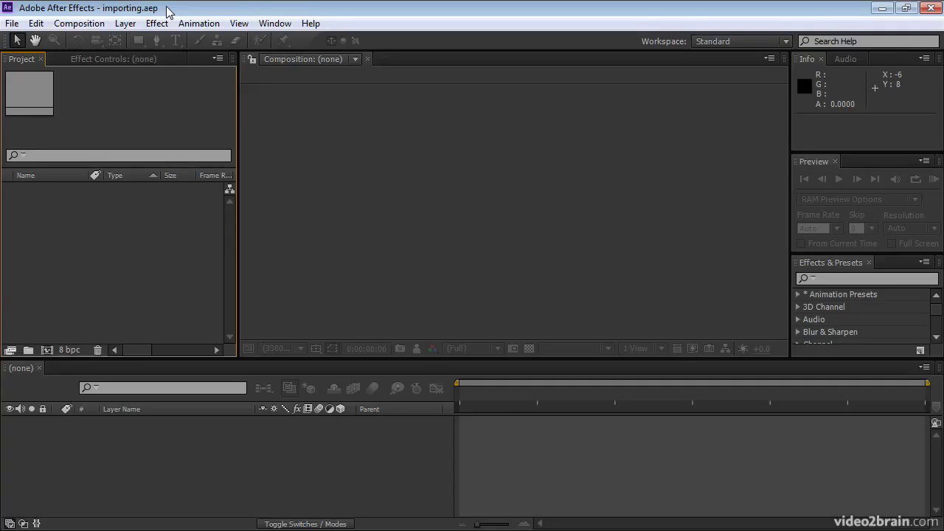
# Step: Import the DoorWindow_leave.mov file from the footage folder into the project as footage
pyautogui.click(12, 24)
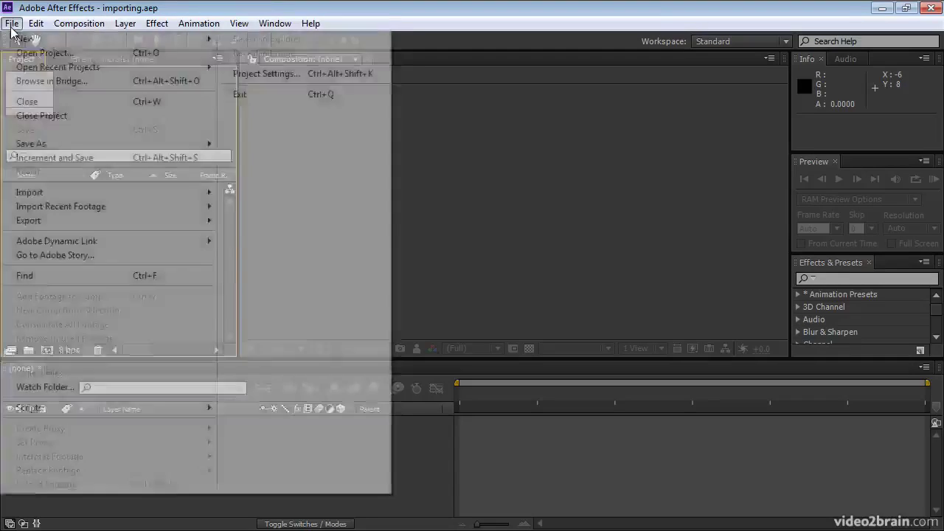
pyautogui.moveTo(107, 195)
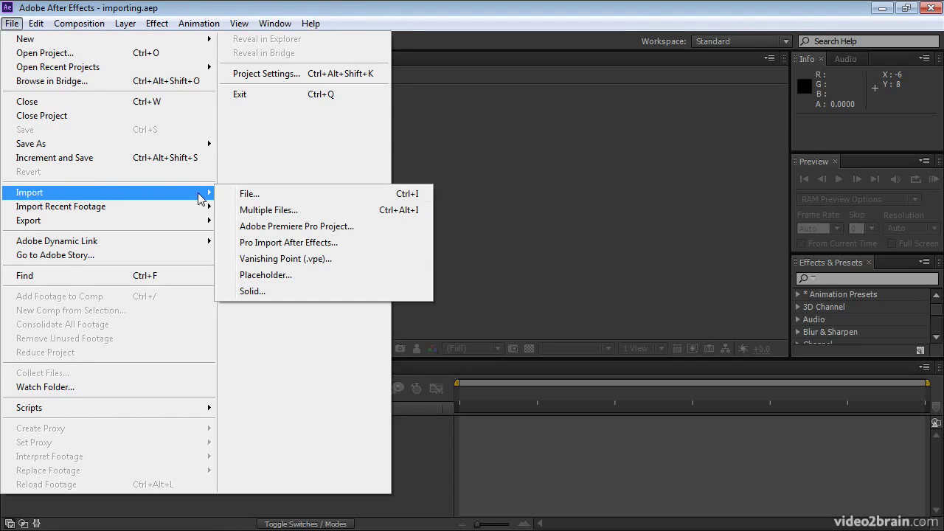
pyautogui.click(258, 193)
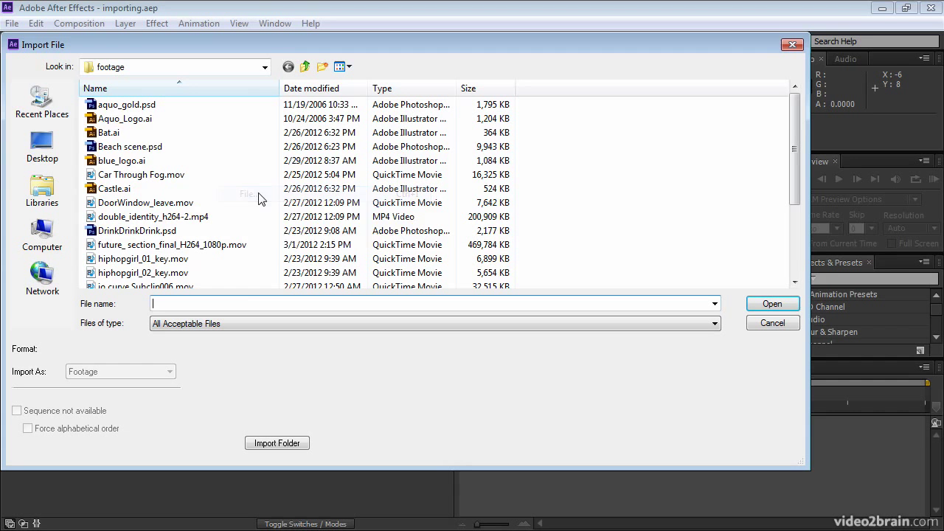
pyautogui.click(94, 208)
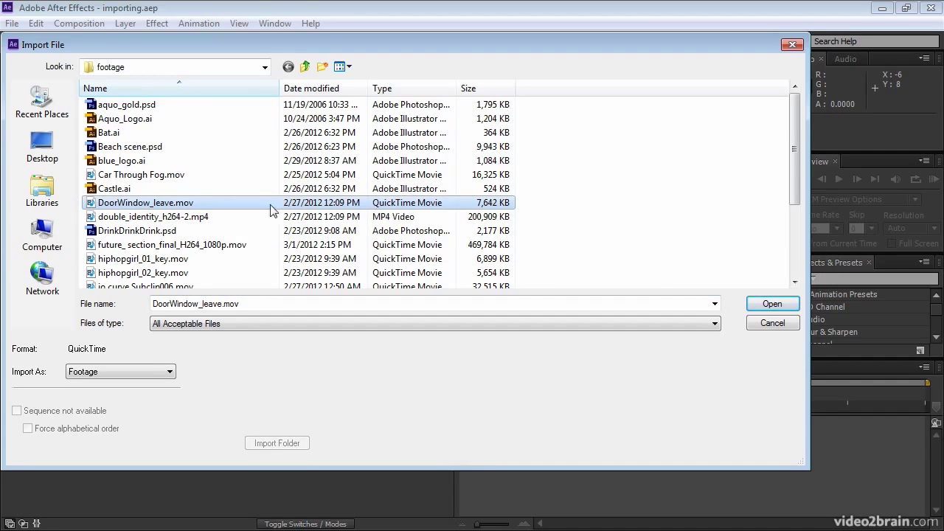
pyautogui.click(759, 308)
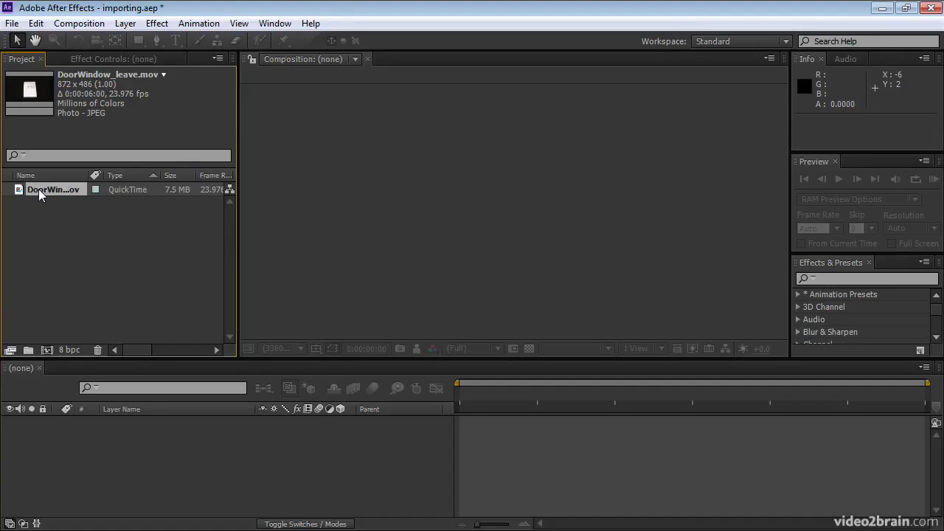
# Step: Import the double_identity_h264-2.mp4 video from the footage folder into the project as footage
pyautogui.doubleClick(67, 237)
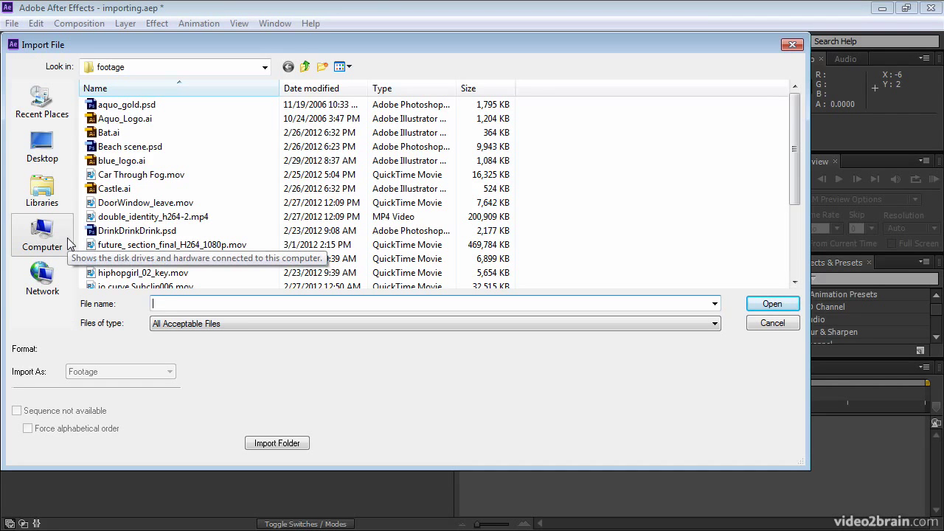
pyautogui.click(121, 216)
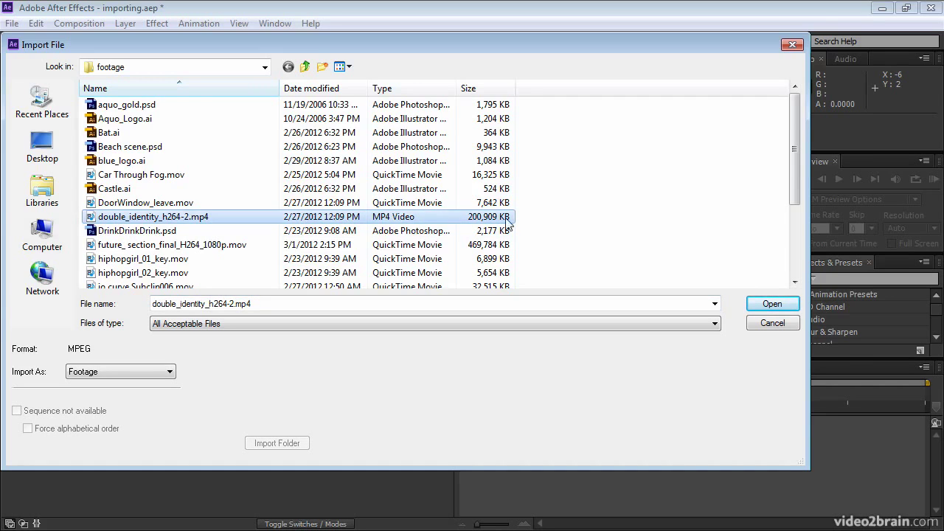
pyautogui.click(761, 308)
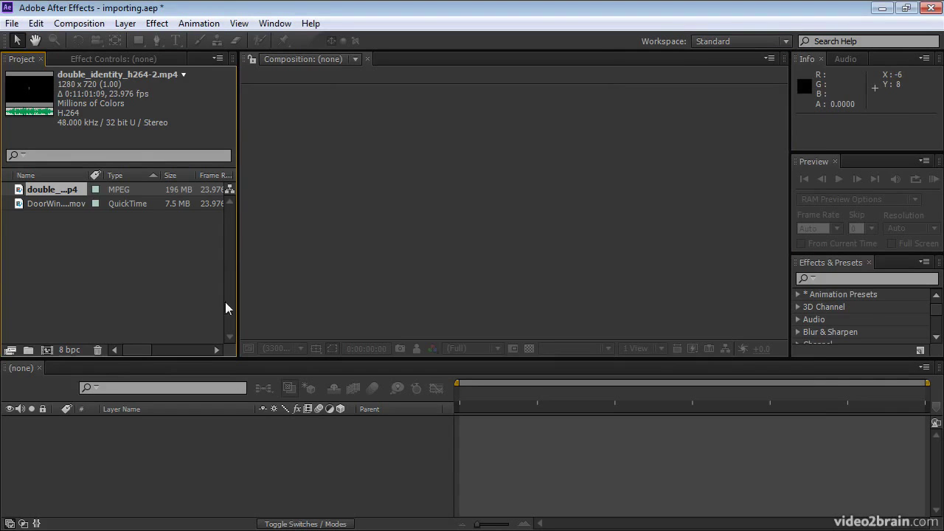
# Step: Import hiphopgirl_01_key.mov, hiphopgirl_02_key.mov and jo curve.Subclip006.mov one after another in a single multiple-file import
pyautogui.click(13, 25)
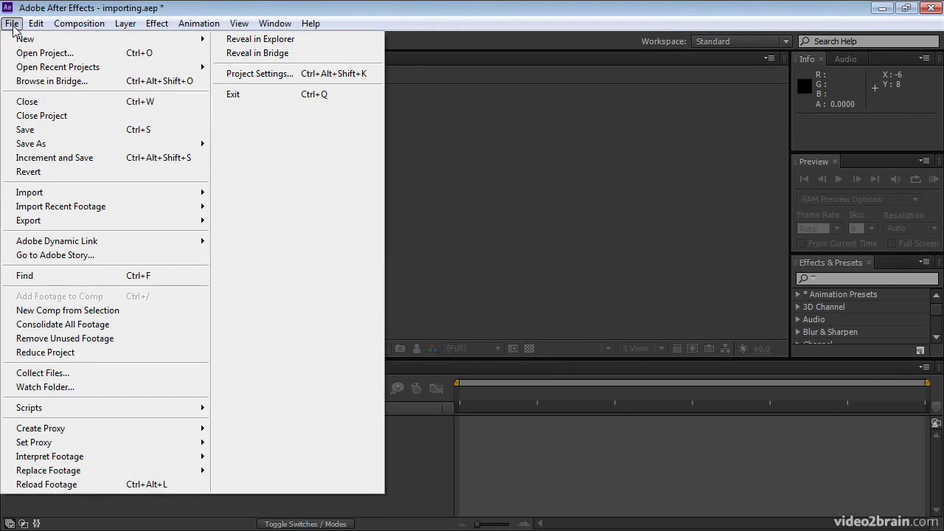
pyautogui.moveTo(55, 194)
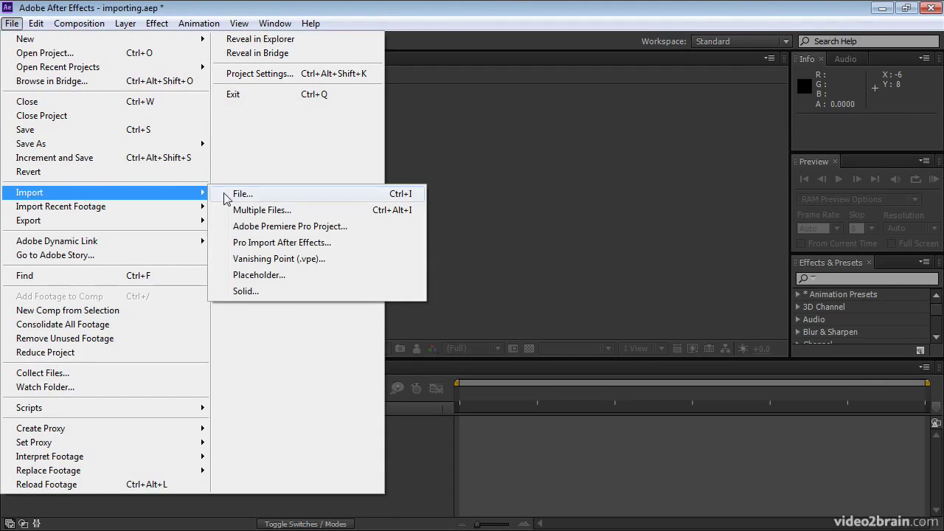
pyautogui.click(266, 210)
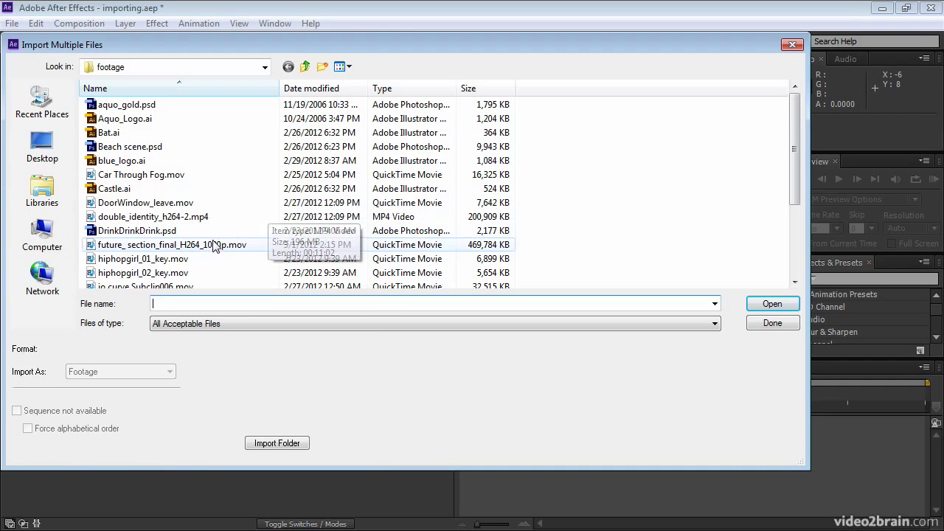
pyautogui.click(144, 264)
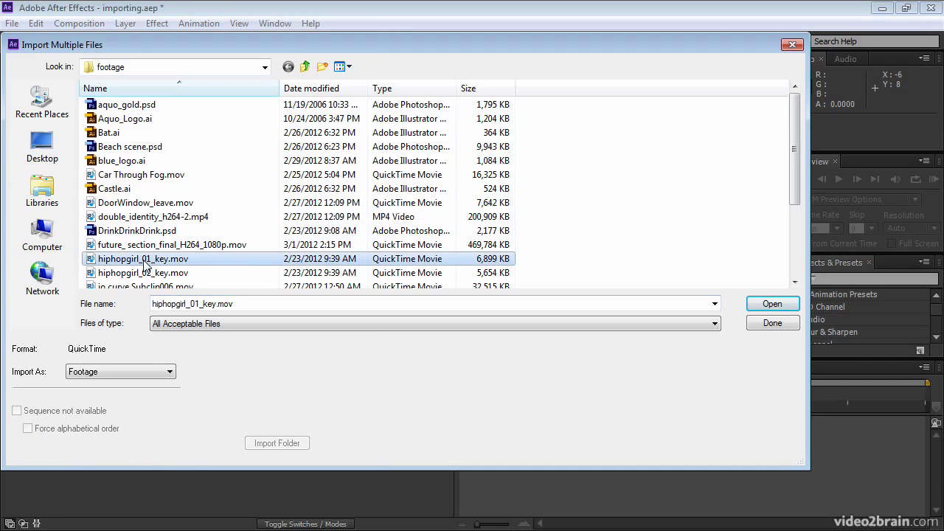
pyautogui.click(767, 302)
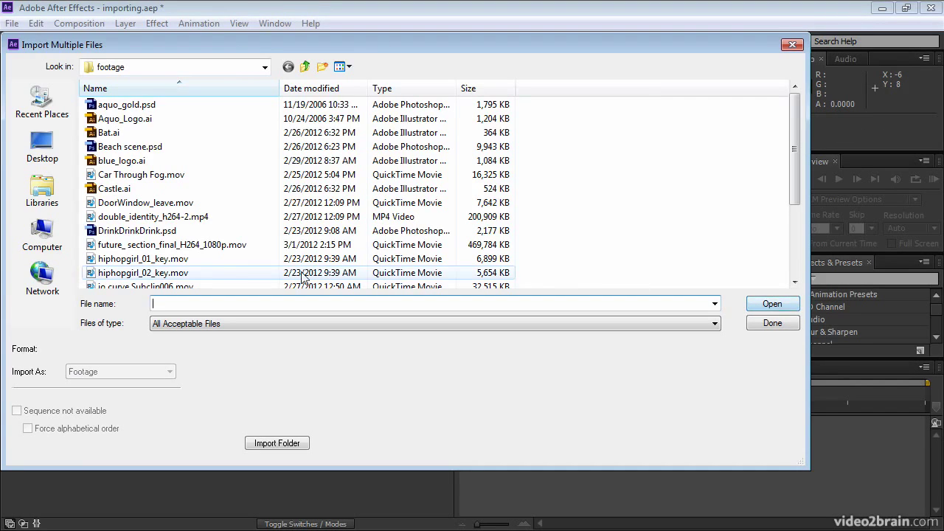
pyautogui.click(208, 274)
pyautogui.click(759, 306)
pyautogui.click(171, 286)
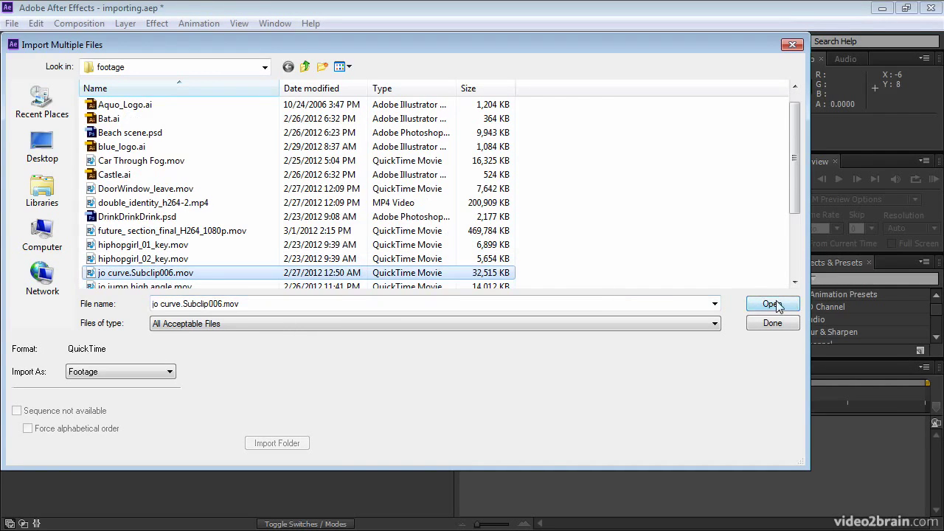
pyautogui.click(774, 304)
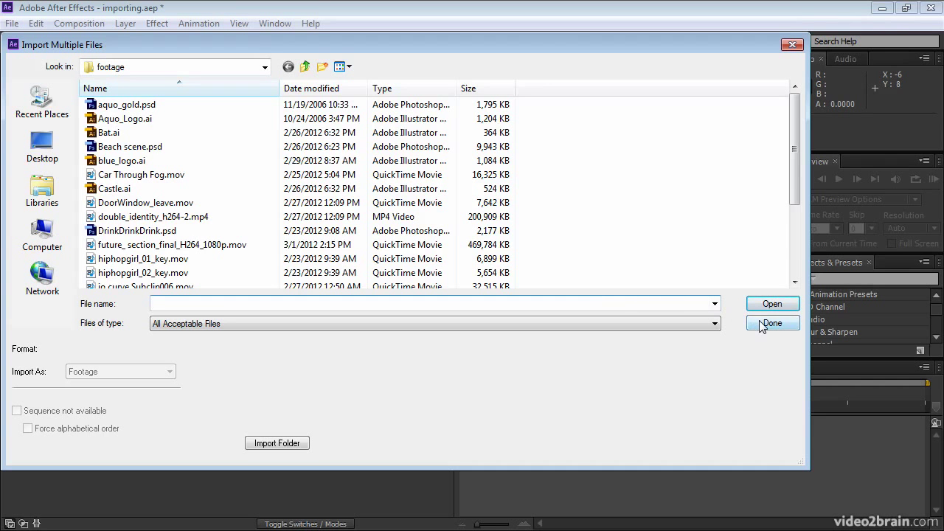
pyautogui.click(763, 326)
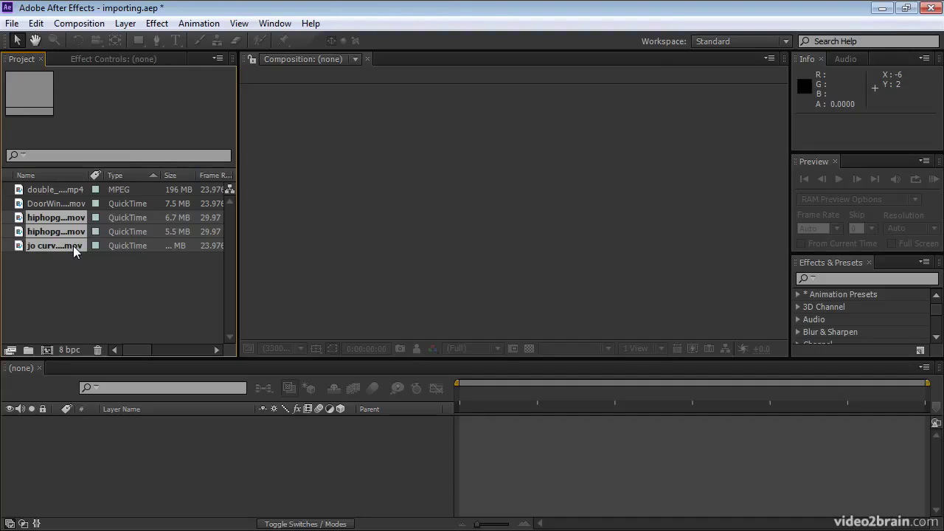
# Step: Add the files from aquo_gold.psd through race - meadow, Jo and Aleisha.mov to the project directly from the footage folder's Explorer window
pyautogui.click(907, 10)
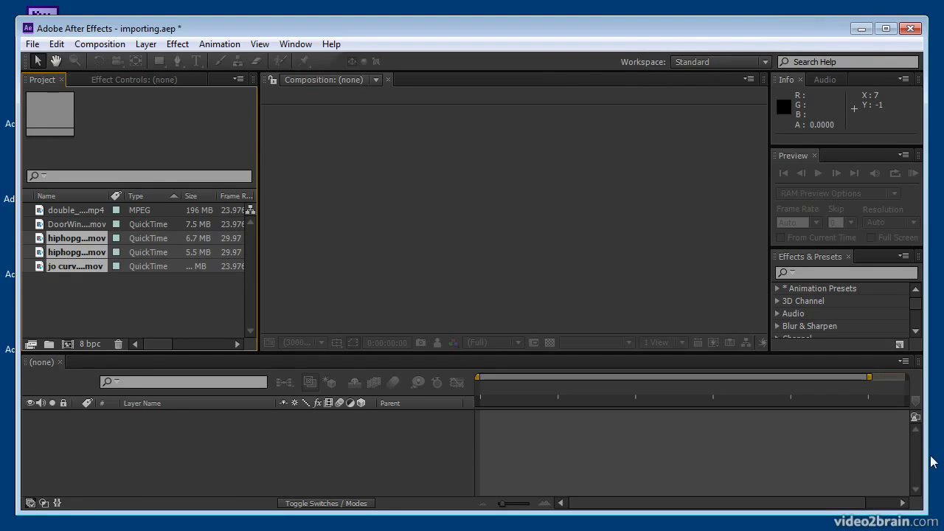
pyautogui.moveTo(926, 458); pyautogui.dragTo(584, 454)
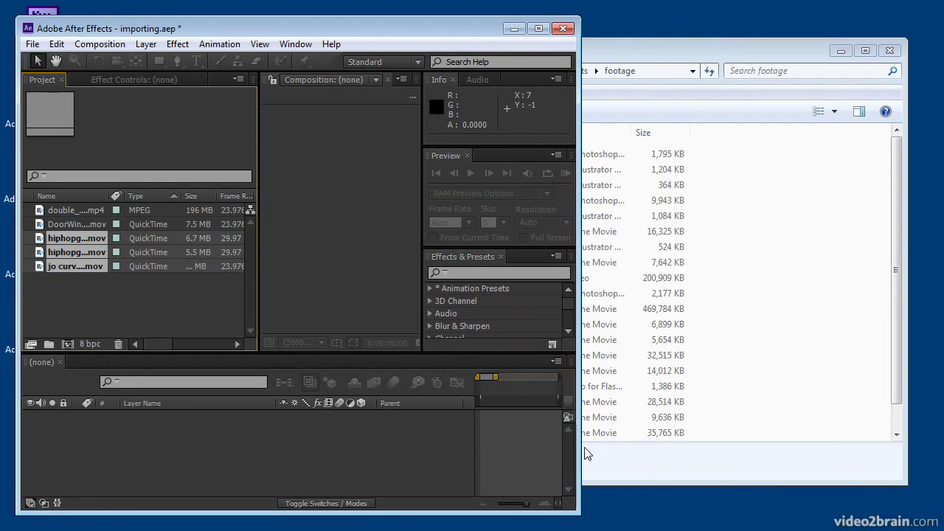
pyautogui.click(641, 49)
pyautogui.click(315, 156)
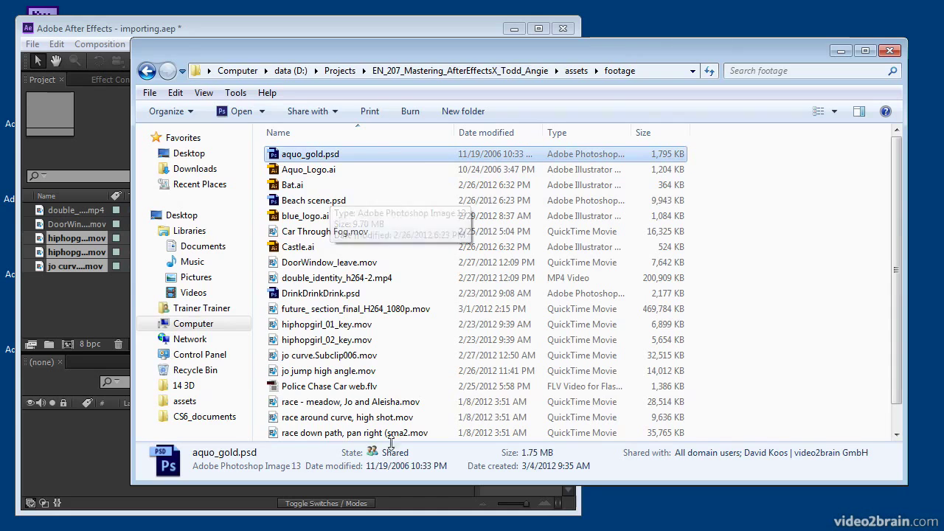
pyautogui.keyDown('shift'); pyautogui.click(364, 404); pyautogui.keyUp('shift')
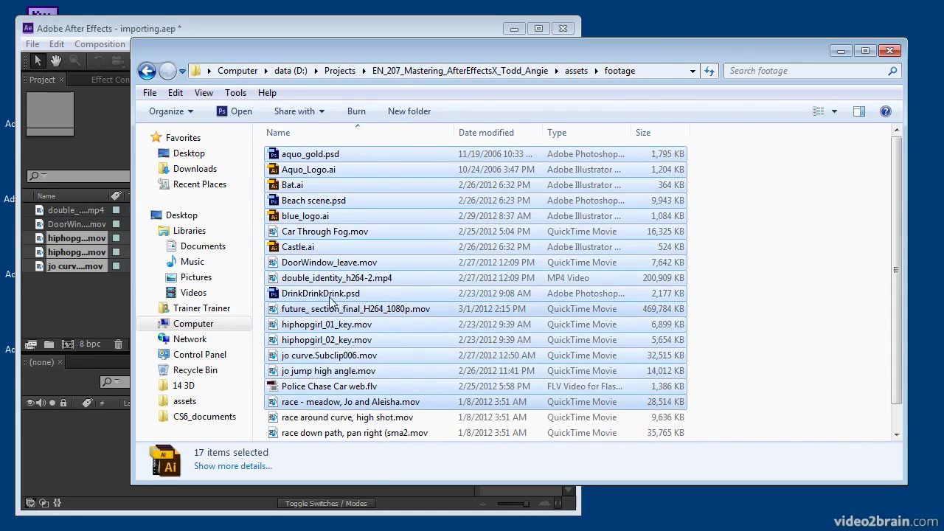
pyautogui.moveTo(341, 250); pyautogui.dragTo(70, 307)
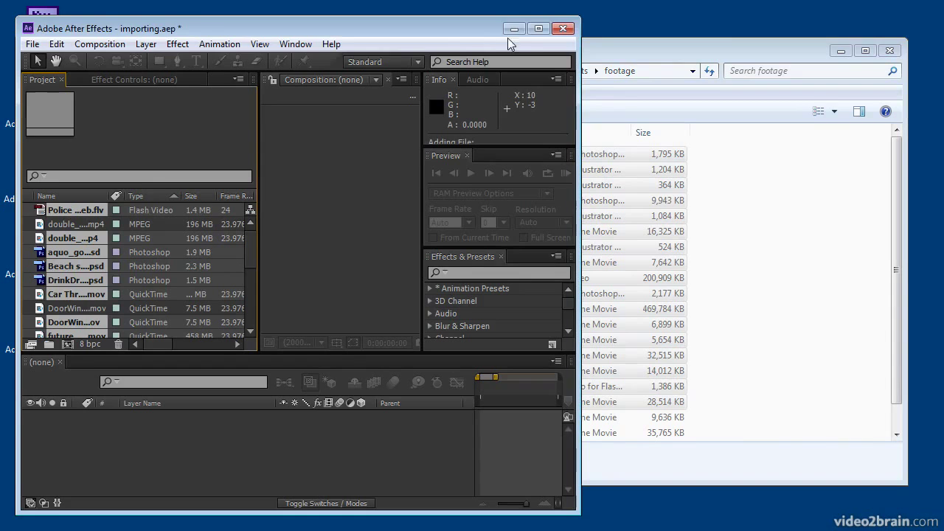
pyautogui.click(538, 28)
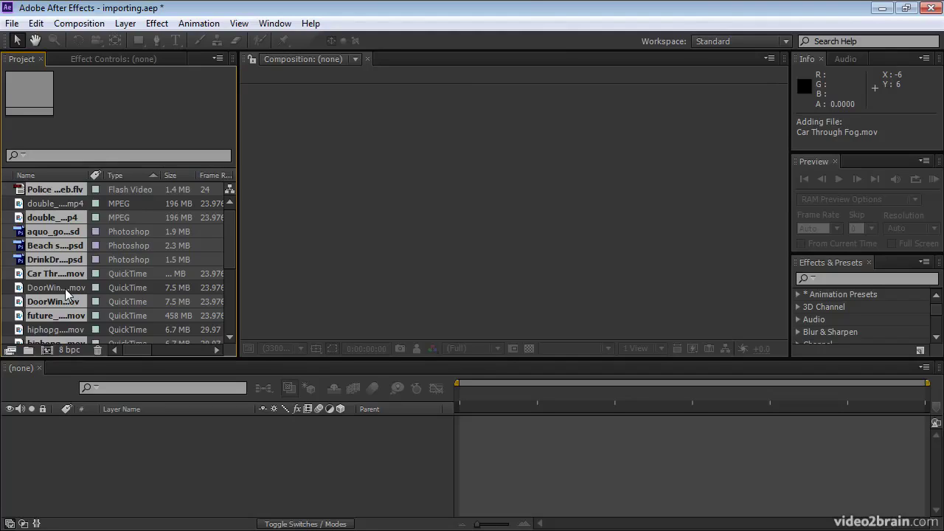
# Step: Create a project folder named movies_and_stills
pyautogui.click(31, 349)
pyautogui.write('mo')
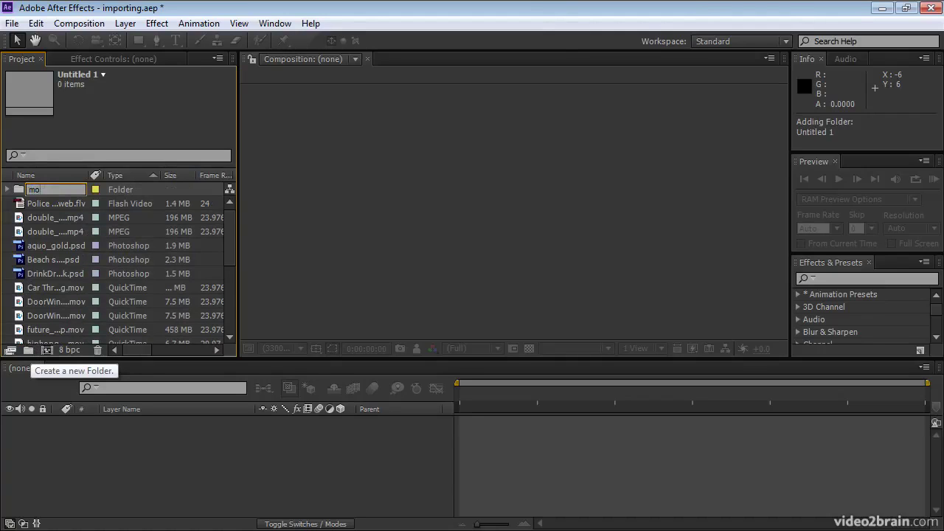
pyautogui.write('vies_and')
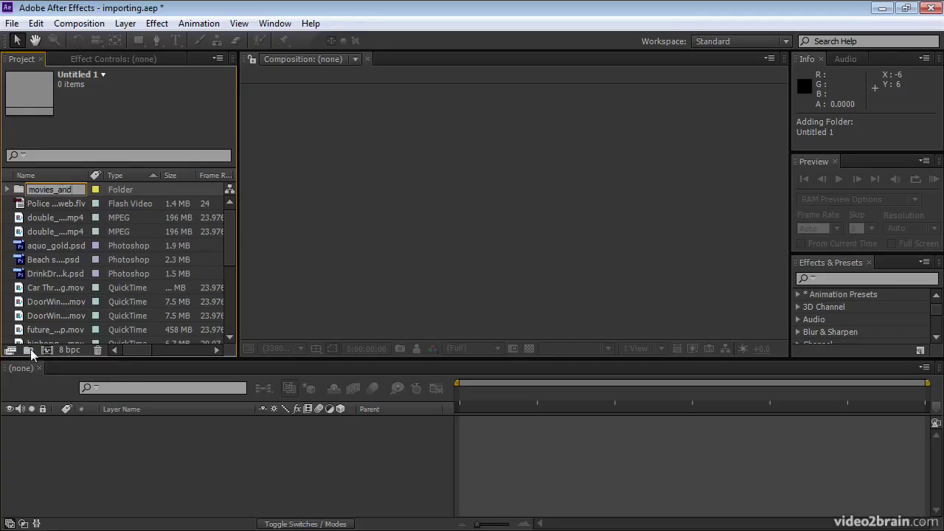
pyautogui.write('_stills')
pyautogui.press('Return')
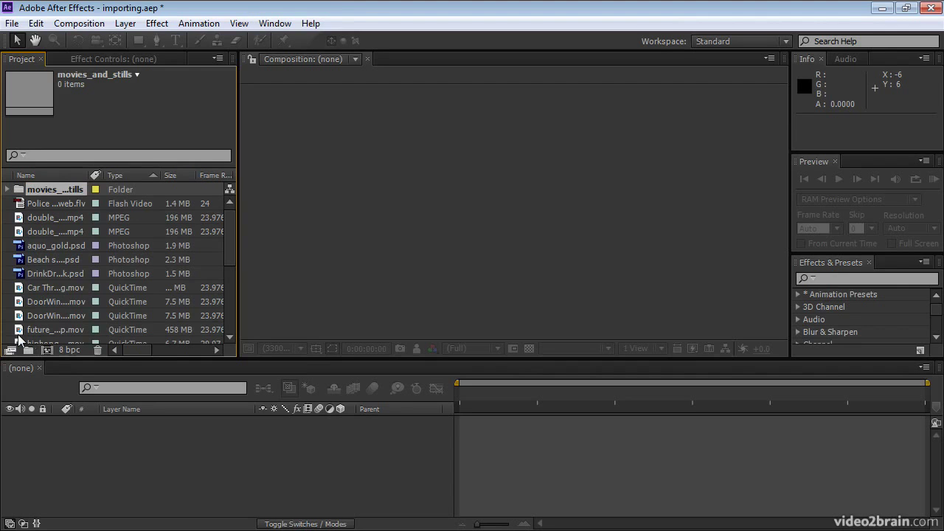
# Step: Move all the imported footage items into the movies_and_stills folder and check the folder's contents
pyautogui.click(52, 204)
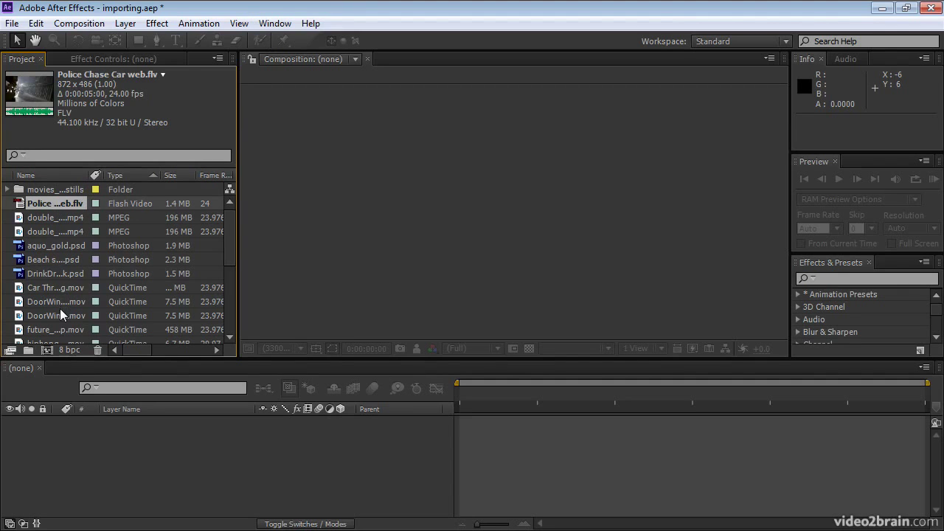
pyautogui.keyDown('shift'); pyautogui.click(61, 313); pyautogui.keyUp('shift')
pyautogui.moveTo(64, 259); pyautogui.dragTo(54, 188)
pyautogui.click(54, 200)
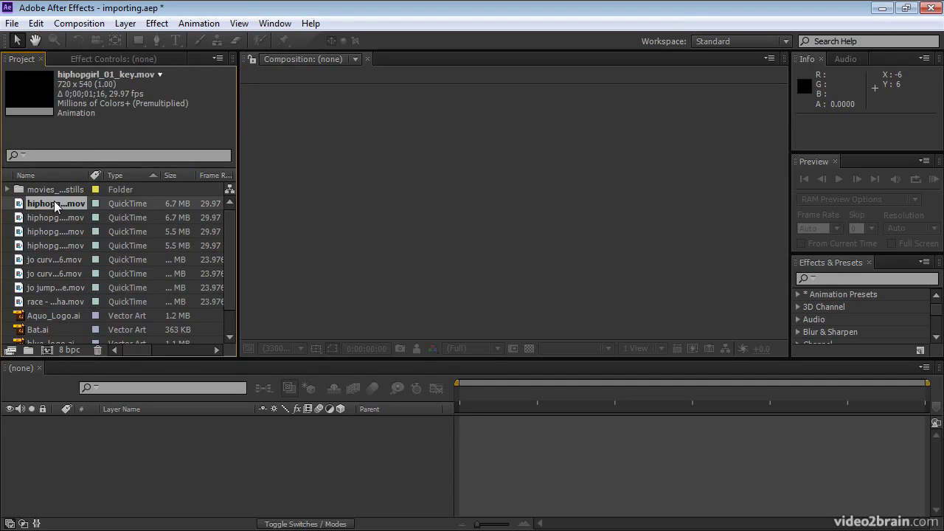
pyautogui.keyDown('shift'); pyautogui.click(60, 317); pyautogui.keyUp('shift')
pyautogui.moveTo(60, 317); pyautogui.dragTo(54, 190)
pyautogui.click(60, 204)
pyautogui.keyDown('shift'); pyautogui.click(59, 217); pyautogui.keyUp('shift')
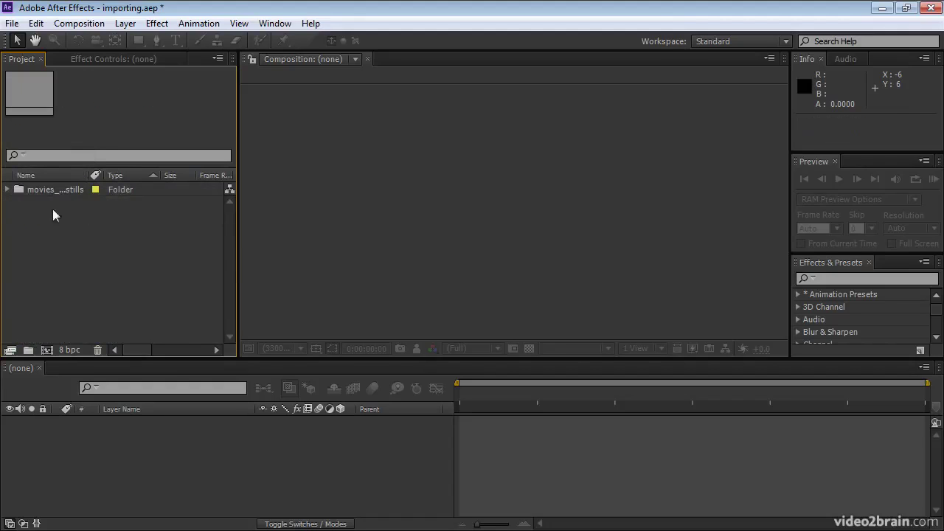
pyautogui.click(7, 190)
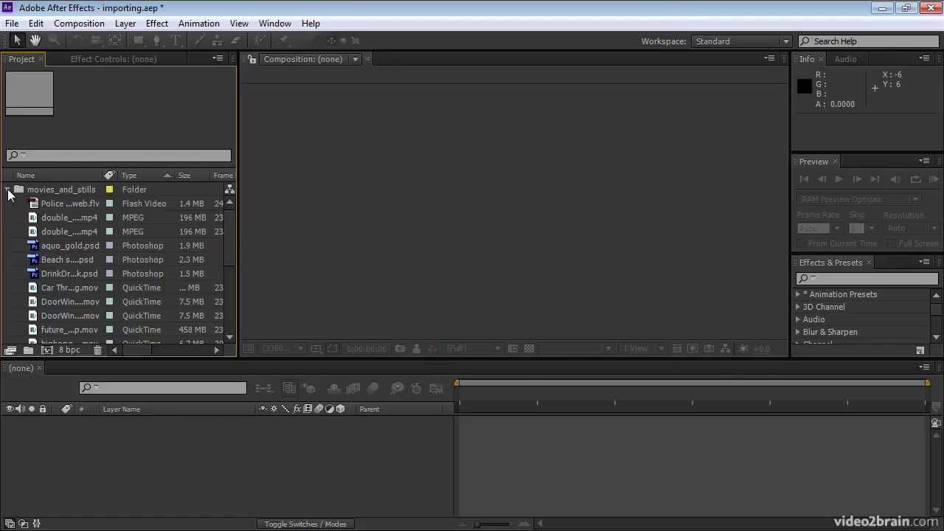
pyautogui.click(8, 190)
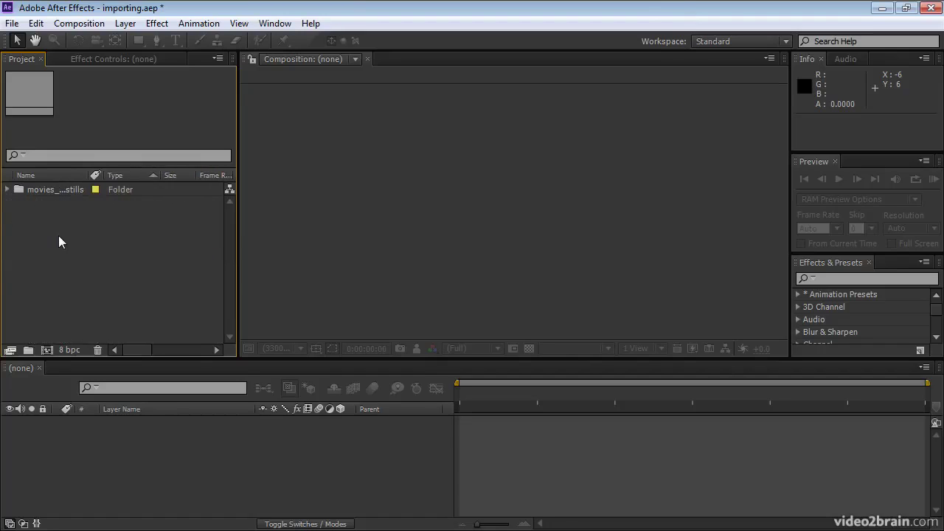
# Step: Create a second project folder named new_folder, alongside movies_and_stills
pyautogui.click(28, 350)
pyautogui.write('new')
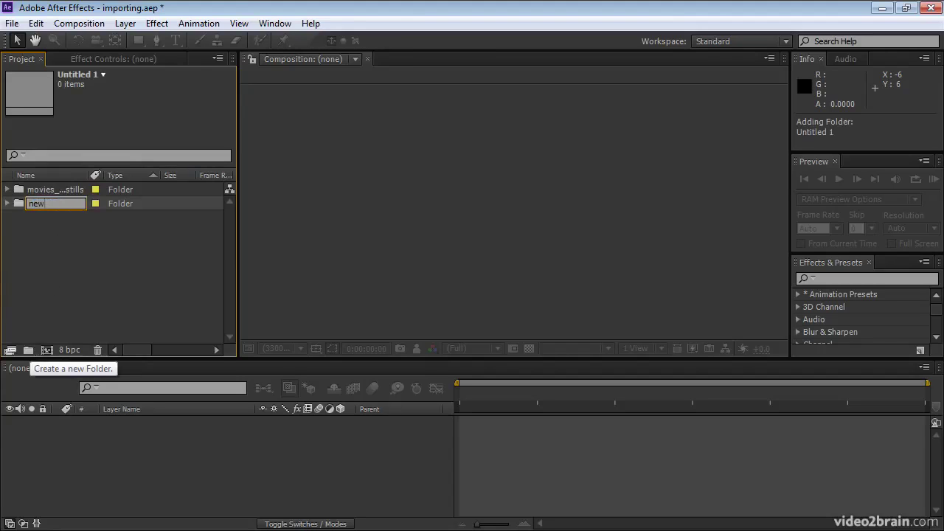
pyautogui.write('_folder')
pyautogui.press('Return')
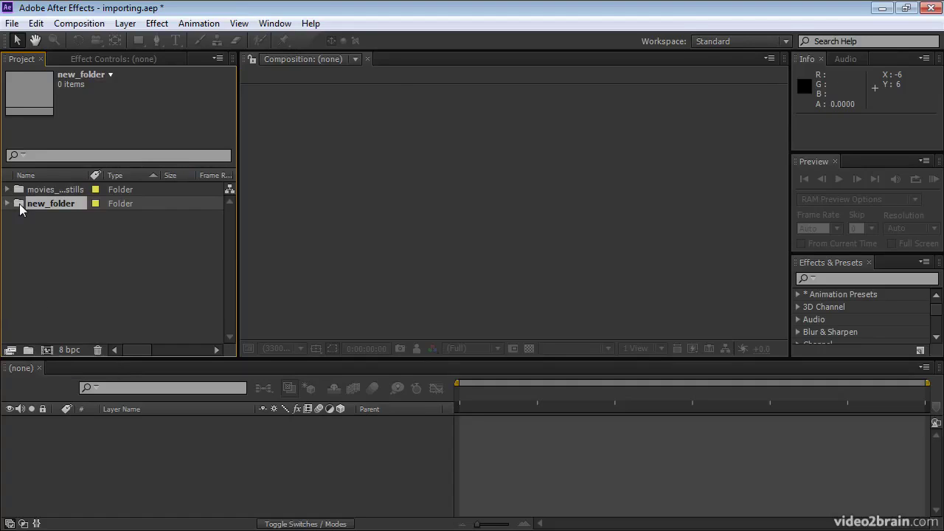
# Step: Import double_identity_h264-2.mp4 from the footage directory into the project's new_folder, then collapse that folder
pyautogui.click(12, 23)
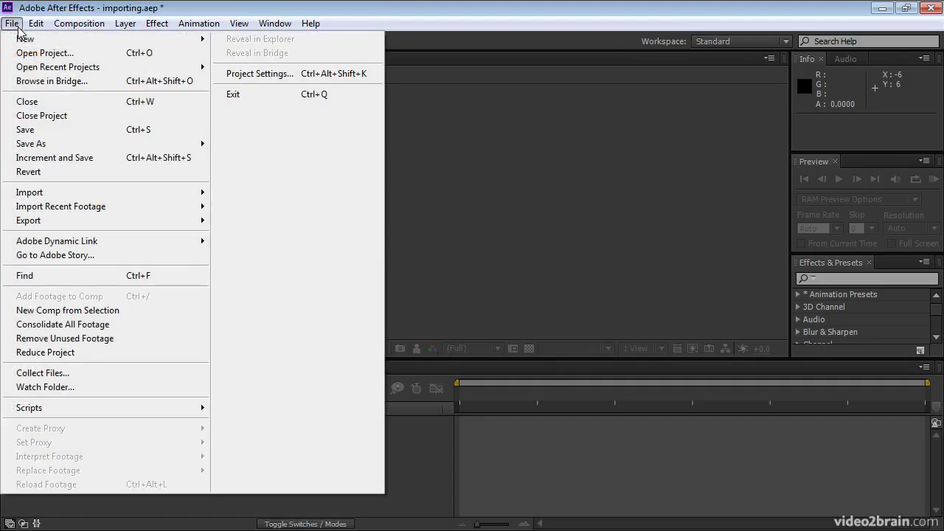
pyautogui.moveTo(47, 194)
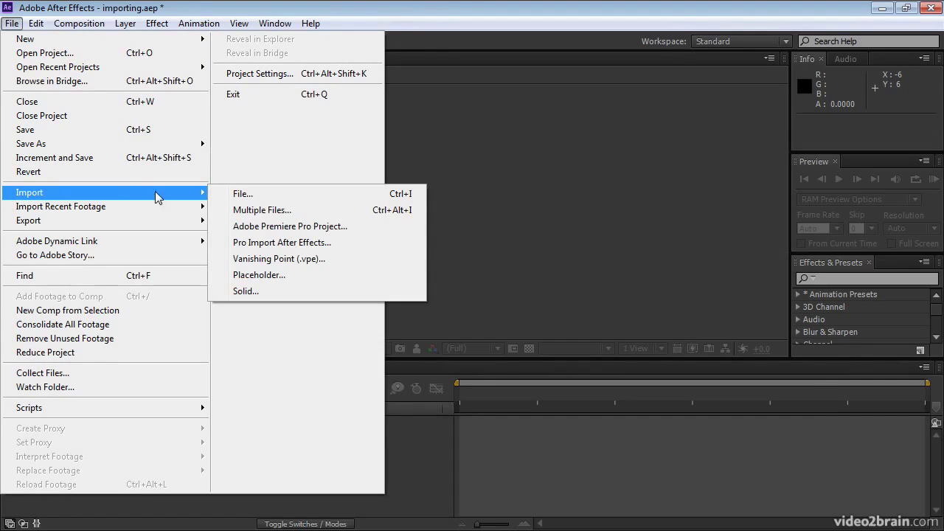
pyautogui.click(237, 195)
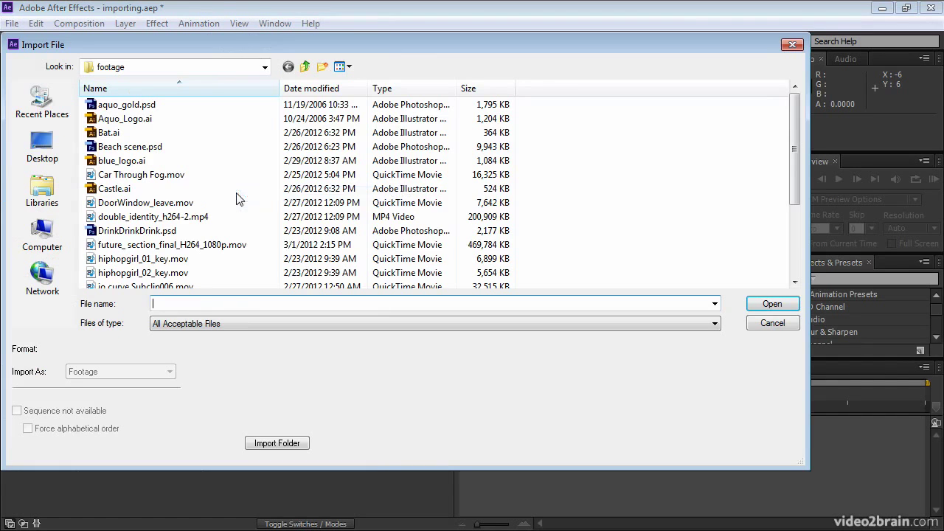
pyautogui.click(179, 217)
pyautogui.click(760, 307)
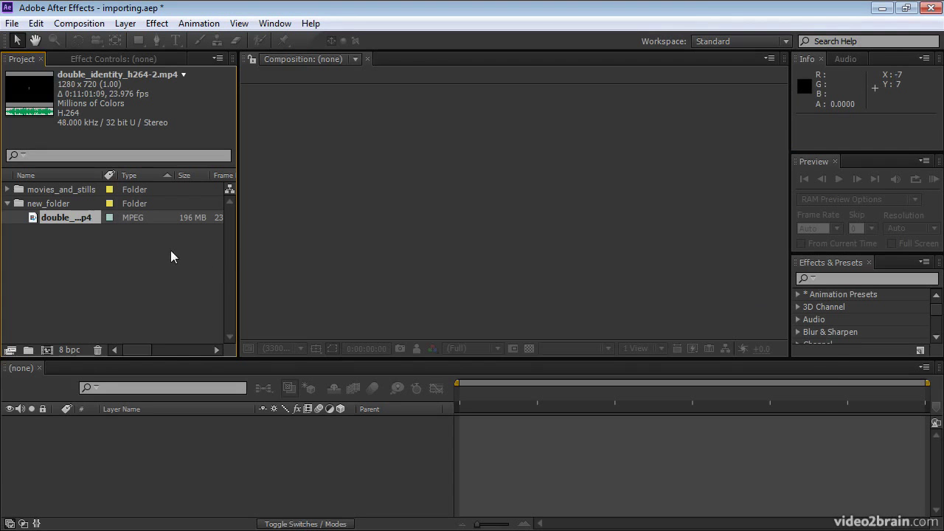
pyautogui.click(8, 205)
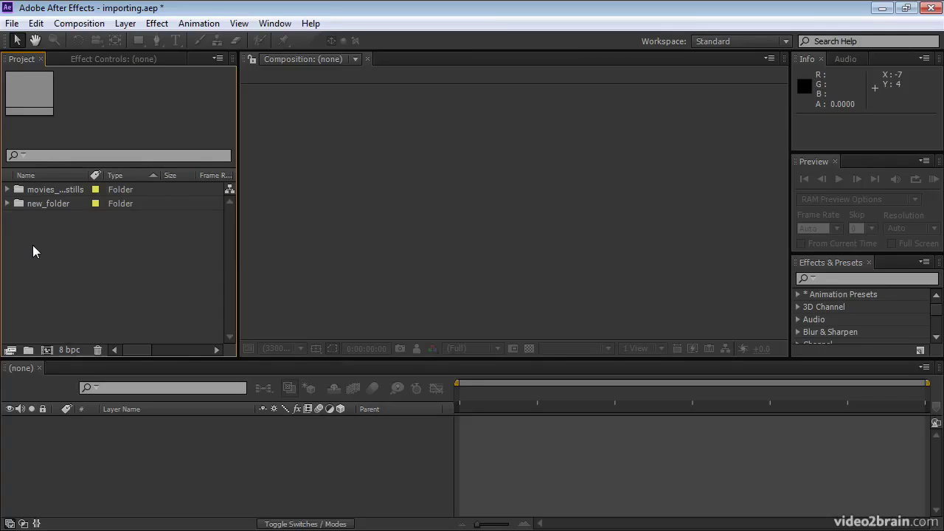
# Step: Switch to Adobe Bridge and preview the race - meadow, Jo and Aleisha.mov clip, scrubbing partway through it
pyautogui.hotkey('alt', 'Tab')
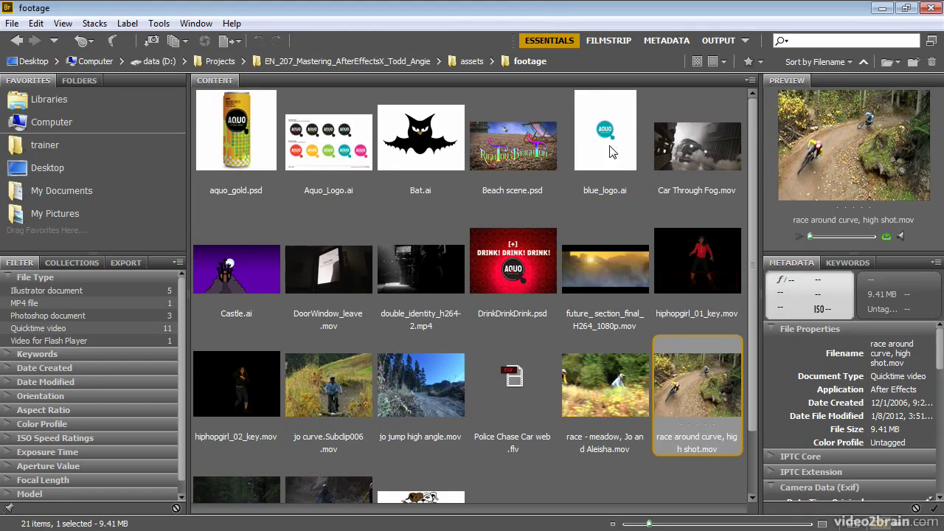
pyautogui.click(601, 382)
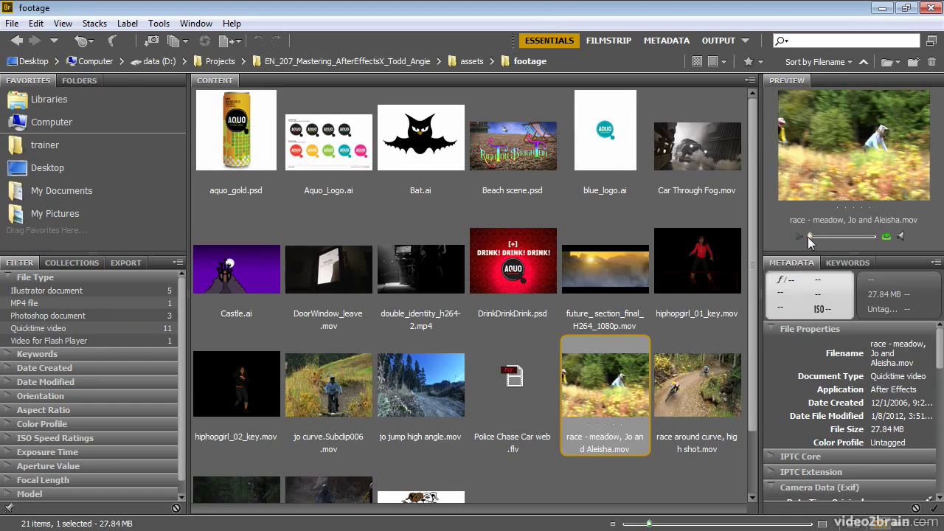
pyautogui.moveTo(809, 237); pyautogui.dragTo(838, 239)
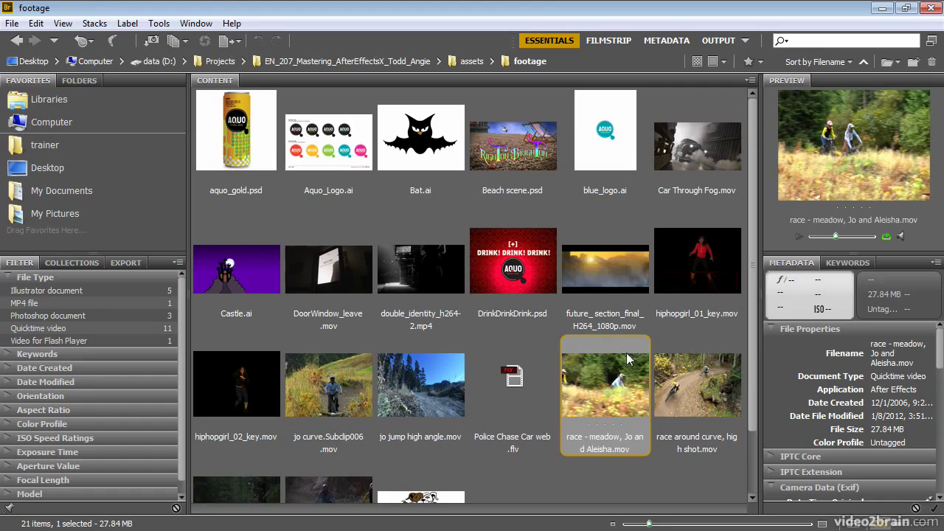
# Step: Open race - meadow, Jo and Aleisha.mov from Bridge with Adobe After Effects CS6 to import it, and maximize the After Effects window
pyautogui.rightClick(602, 377)
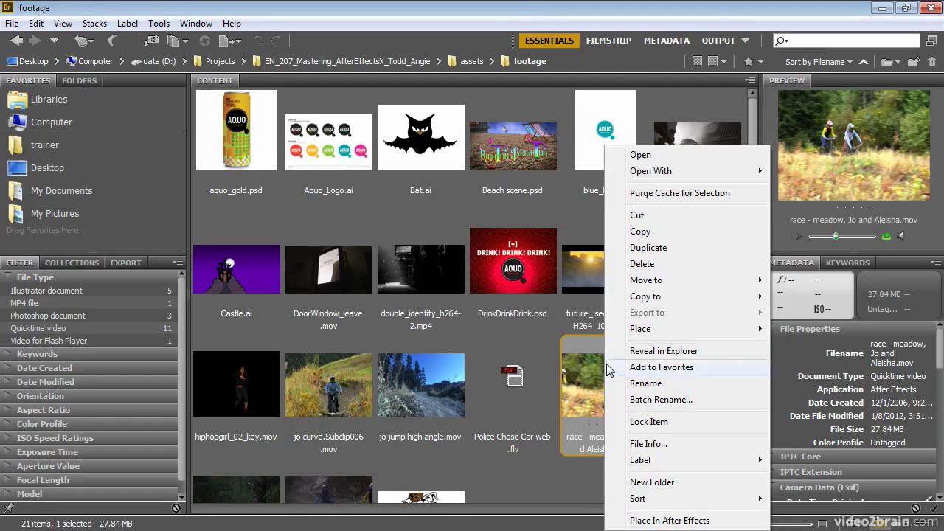
pyautogui.moveTo(652, 171)
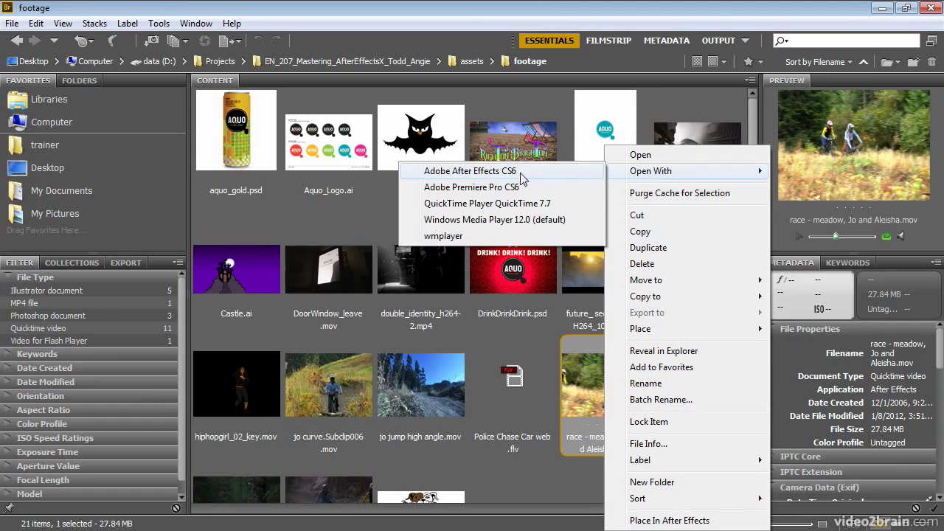
pyautogui.click(496, 177)
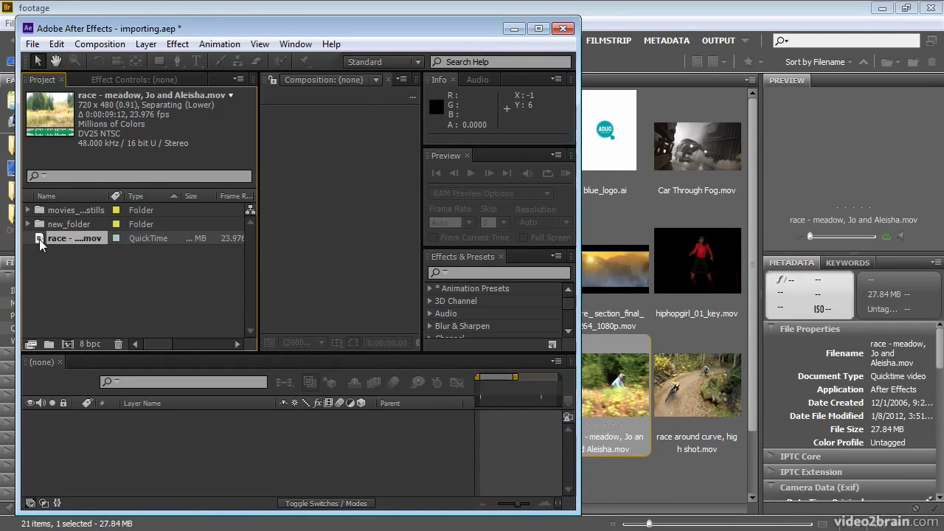
pyautogui.click(538, 30)
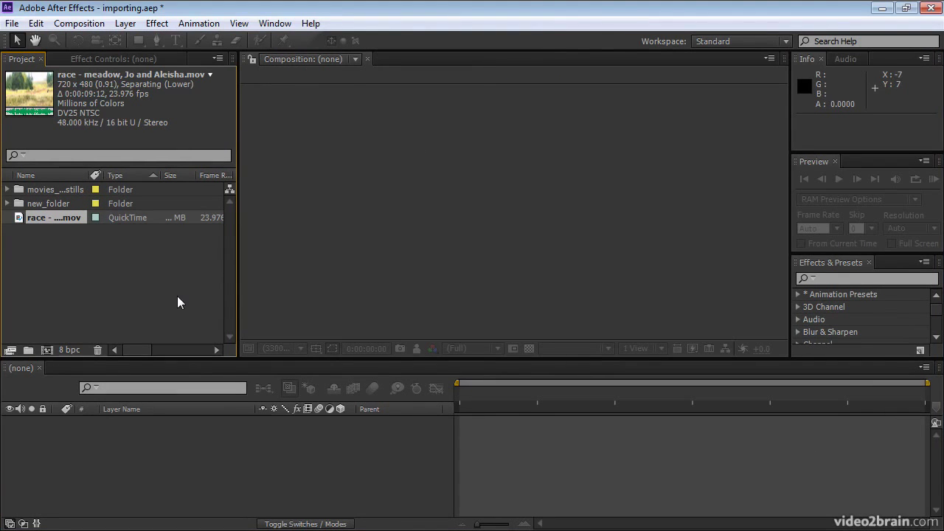